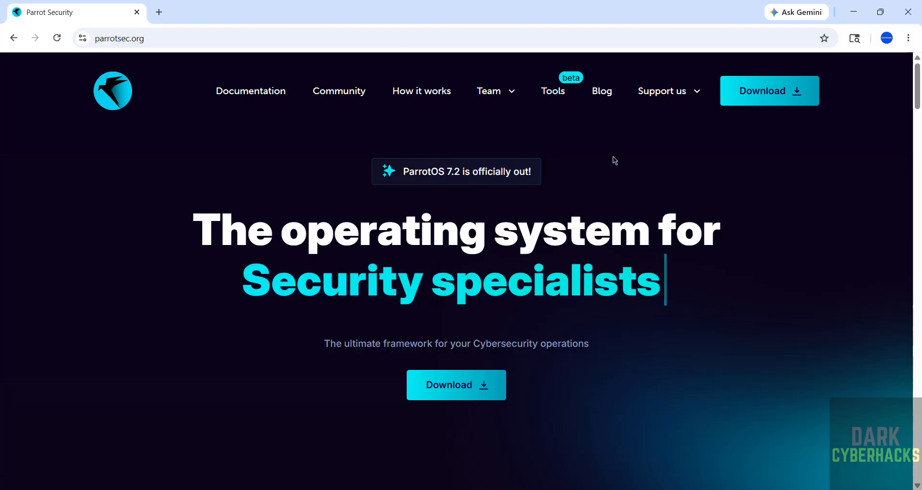
# Start the direct download of the ParrotOS Security Edition ISO (7.8 GB) from the Parrot website
pyautogui.click(760, 95)
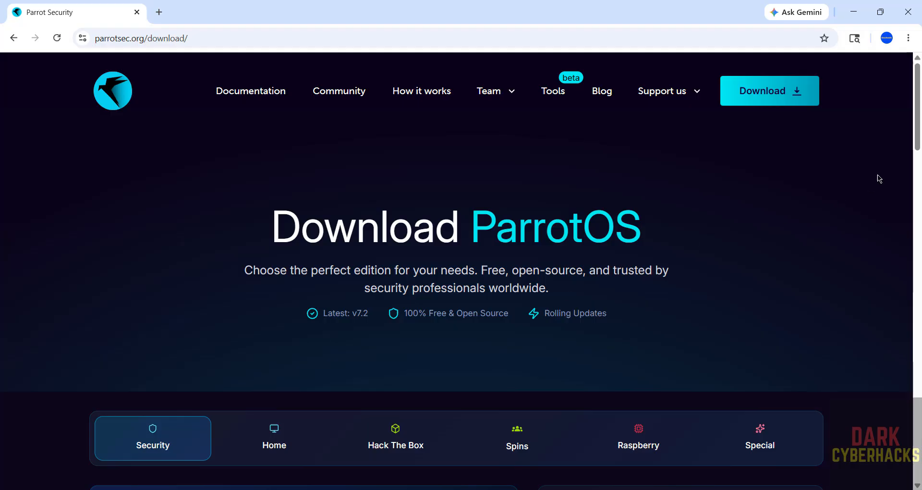
pyautogui.scroll(-5, 916, 123)
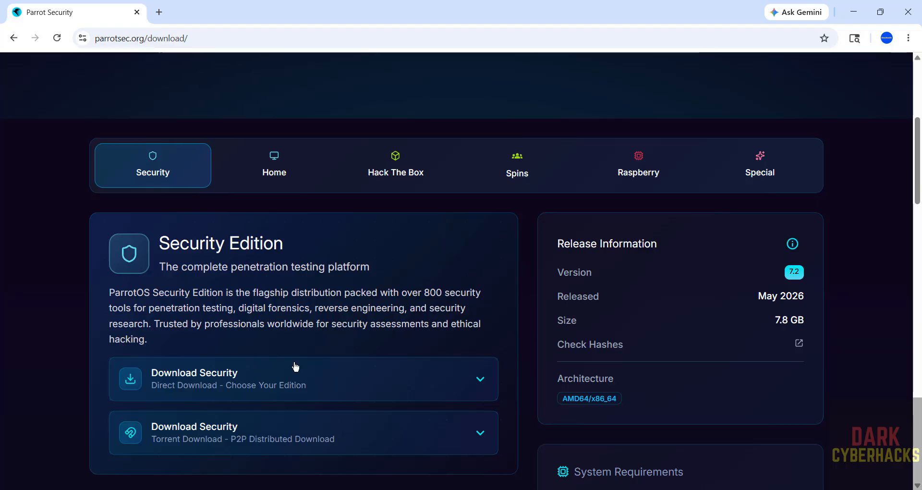
pyautogui.scroll(-5, 295, 367)
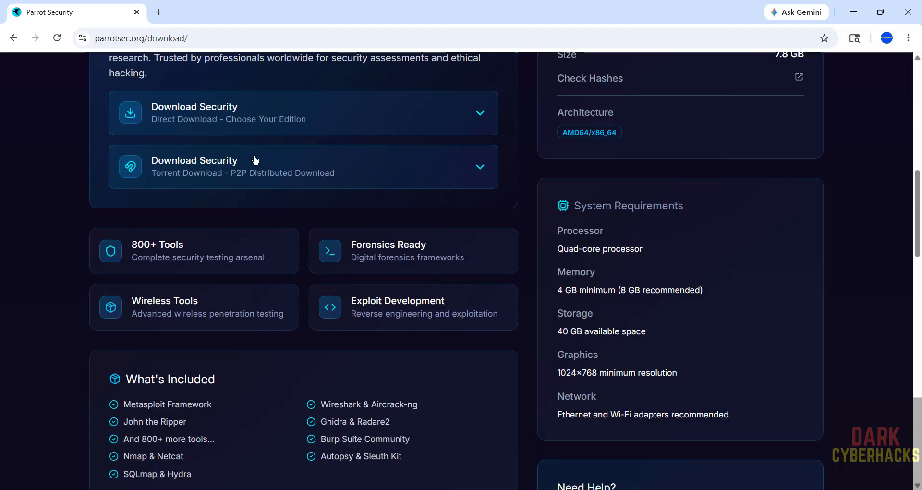
pyautogui.click(293, 119)
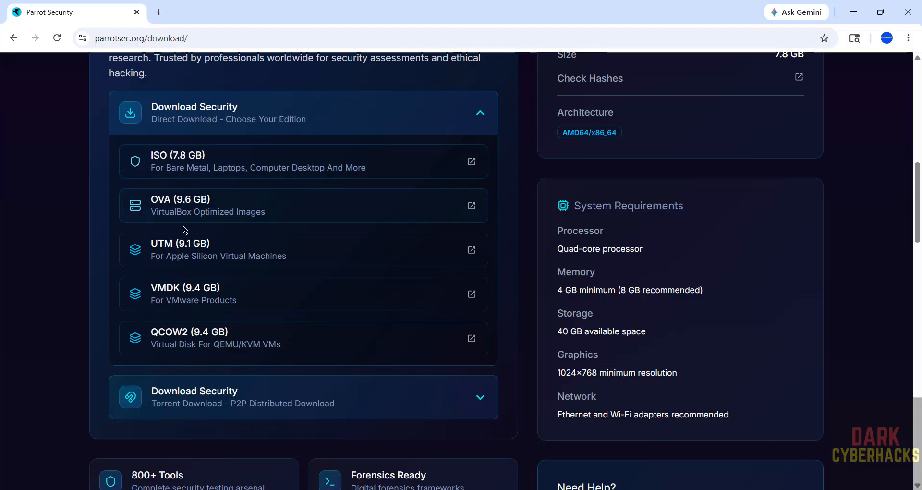
pyautogui.click(213, 168)
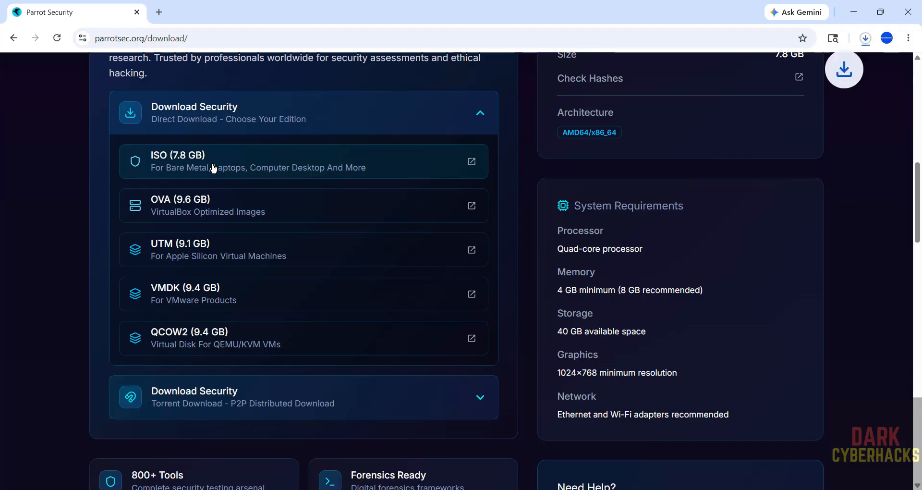
# Cancel the running Parrot-security-7.2 ISO download and remove its entry from the download history
pyautogui.hotkey('ctrl', 'j')
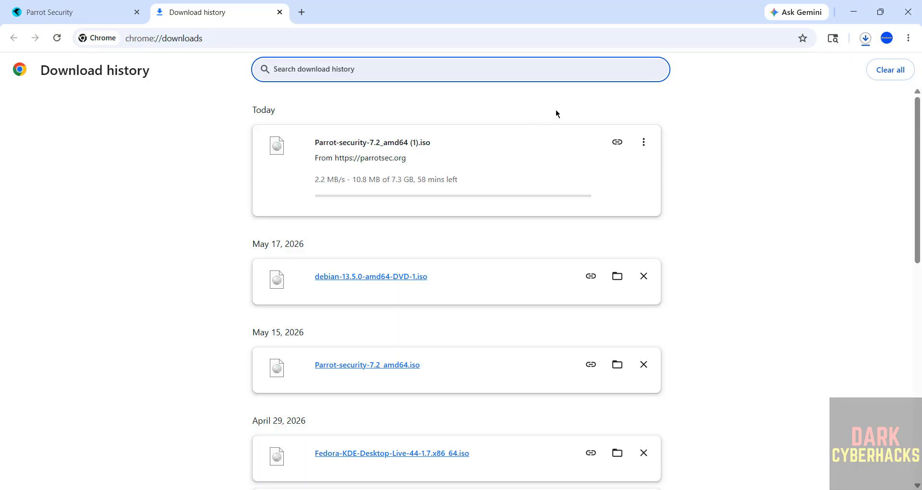
pyautogui.click(644, 142)
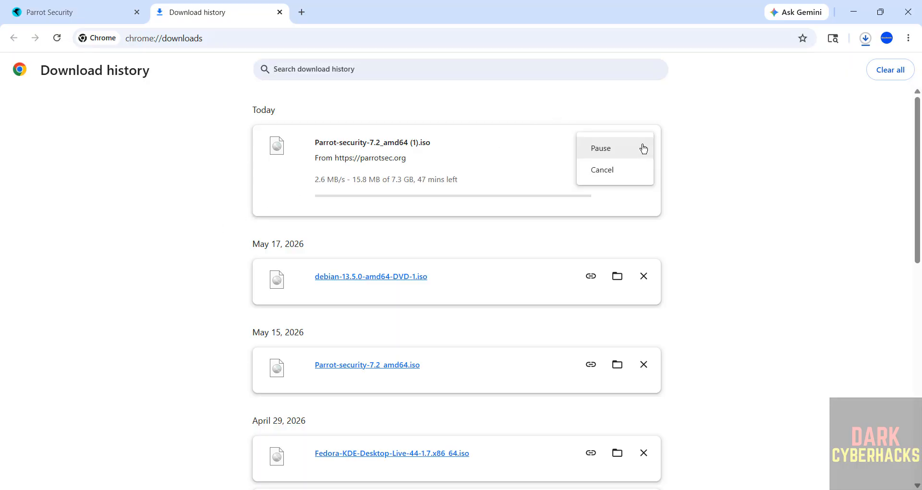
pyautogui.click(619, 172)
pyautogui.click(643, 142)
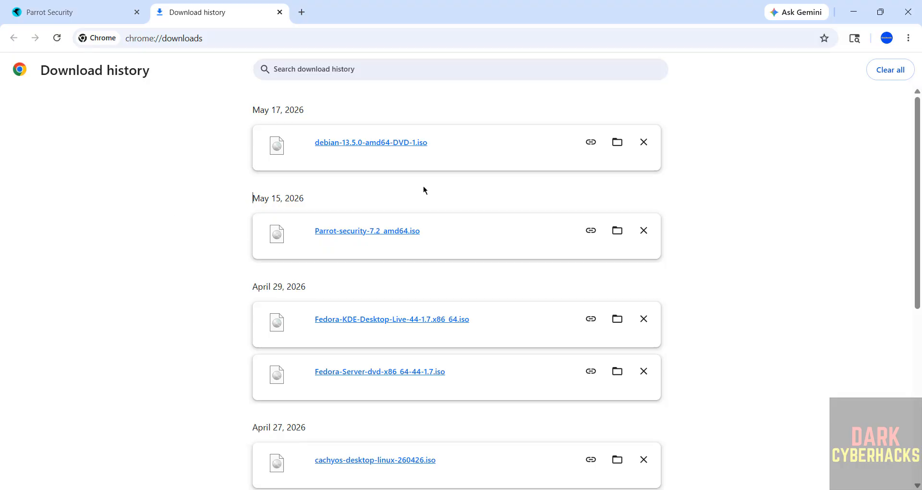
# Find and launch VMware Workstation Pro
pyautogui.press('super')
pyautogui.write('vmware')
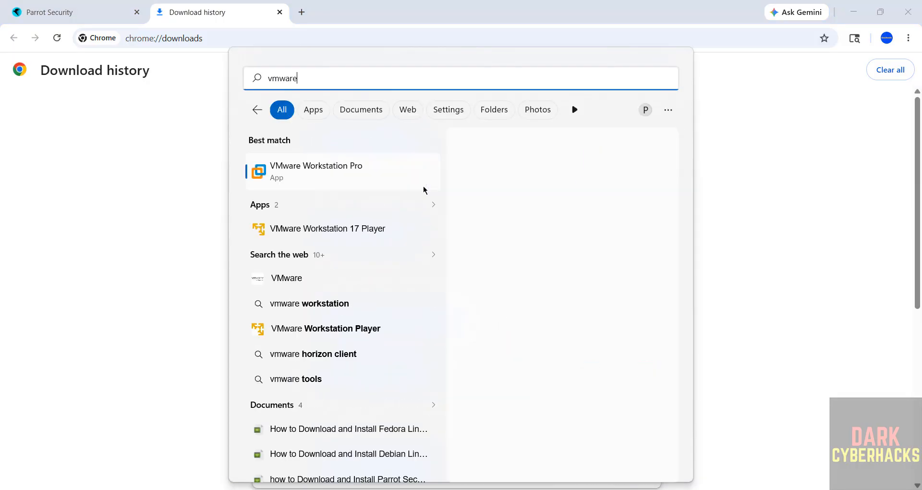
pyautogui.click(339, 177)
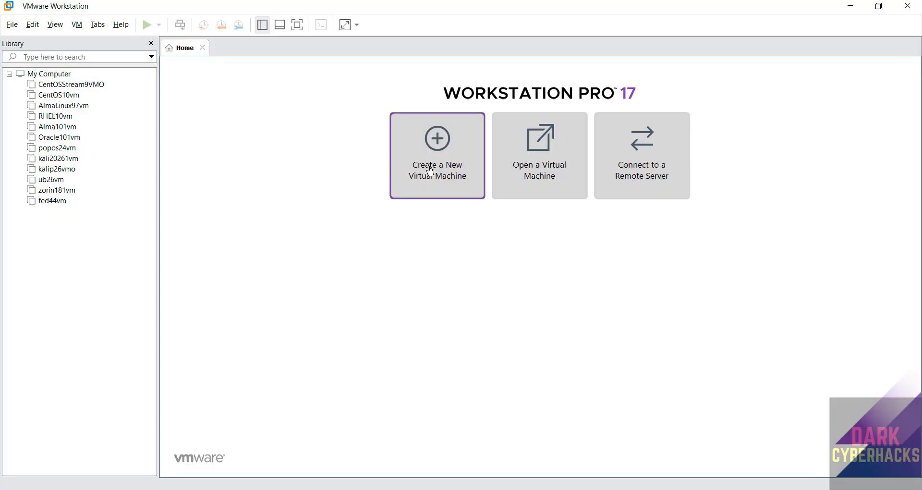
# Start a new virtual machine with the Typical configuration, using Parrot-security-7.2_amd64.iso from E:\Downloads as the installer disc image
pyautogui.click(12, 24)
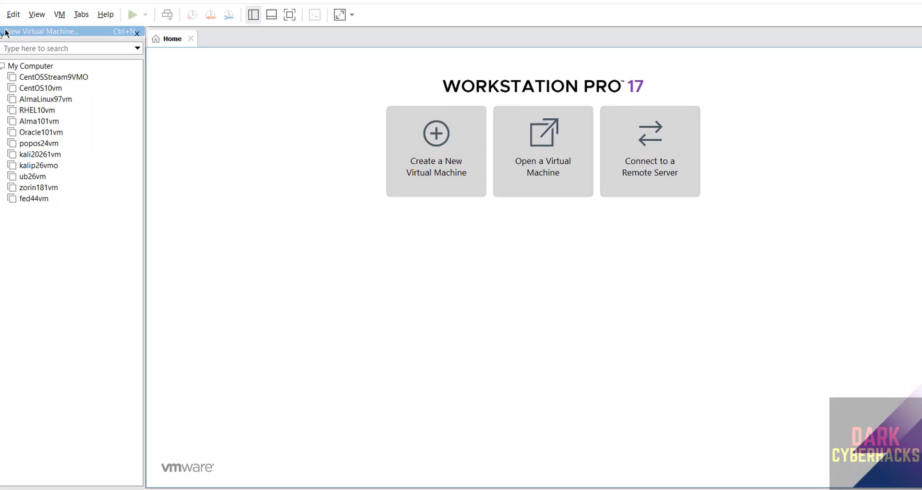
pyautogui.click(6, 32)
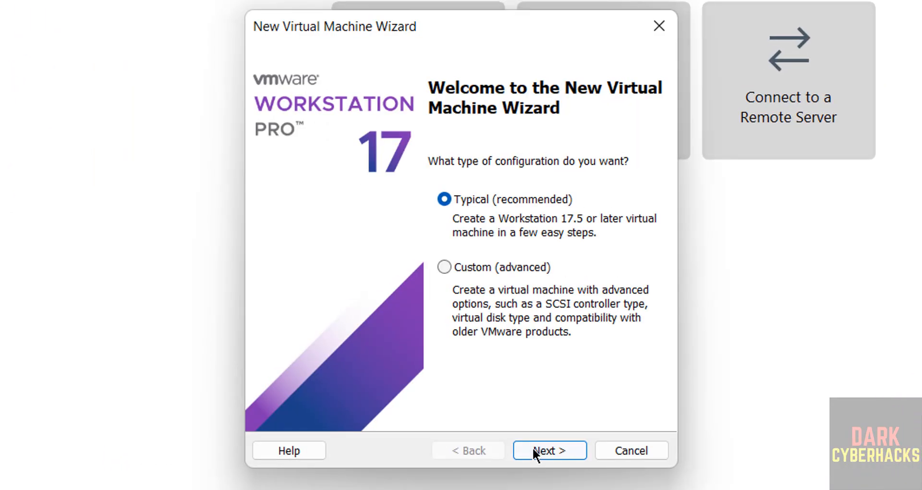
pyautogui.click(533, 448)
pyautogui.click(331, 246)
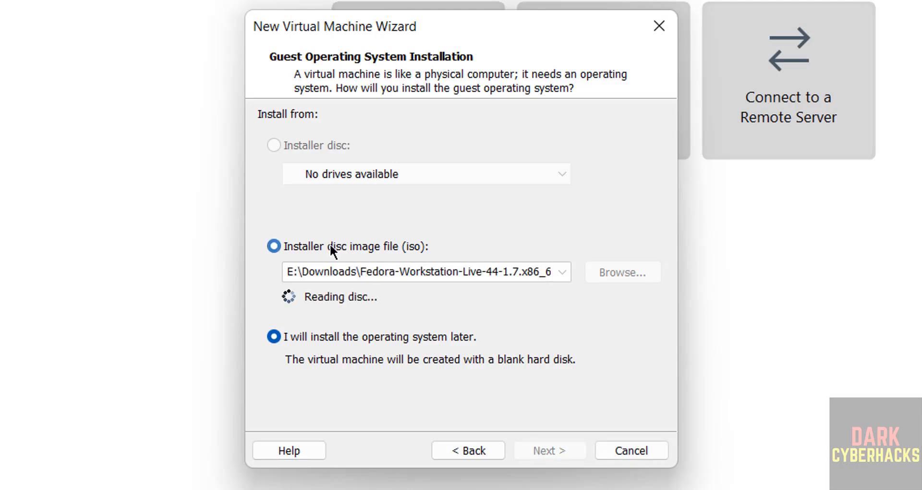
pyautogui.click(600, 269)
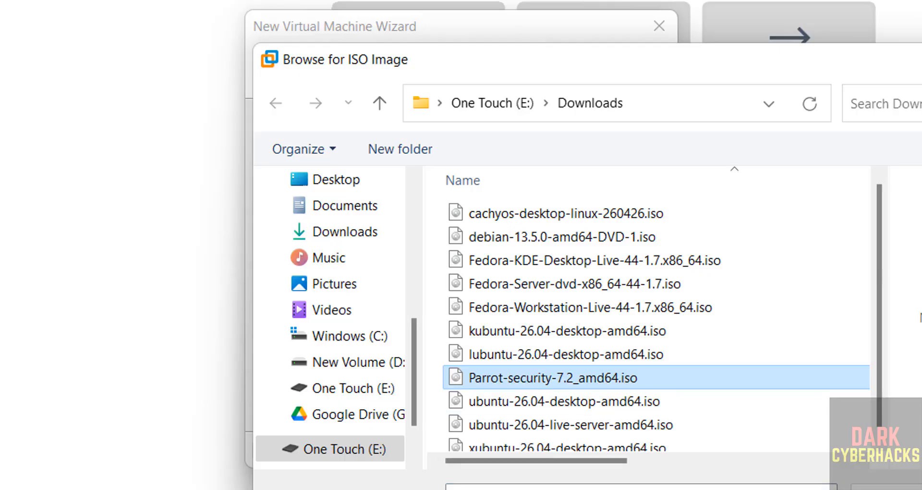
pyautogui.doubleClick(633, 377)
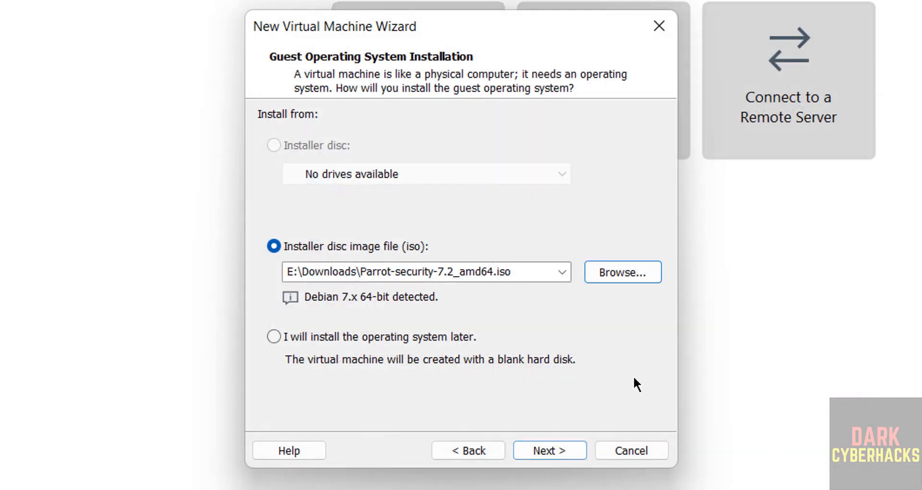
pyautogui.click(552, 449)
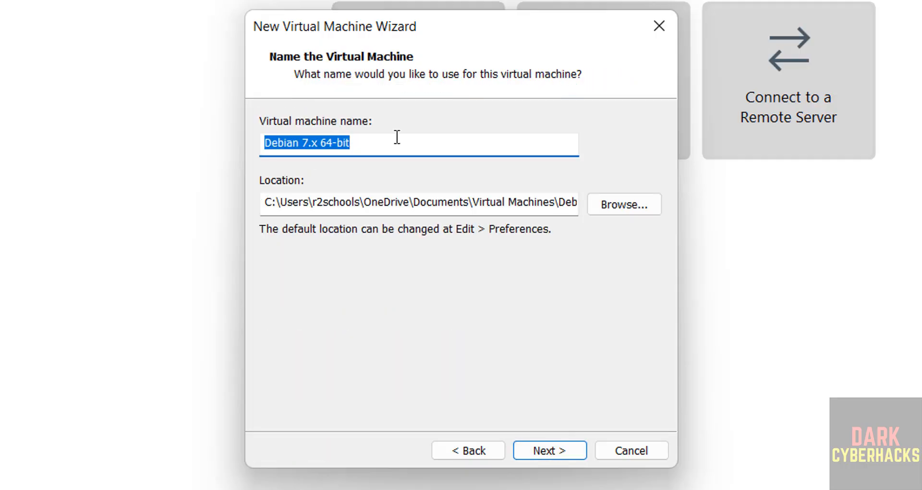
# Name the virtual machine parrotsec72vm
pyautogui.write('parrot')
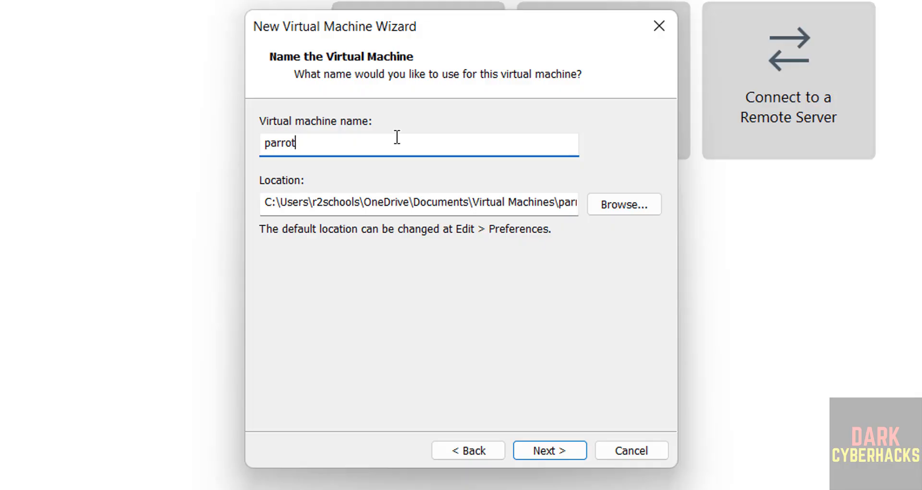
pyautogui.write('sec72vm')
# Create a folder named parrotsec72vm inside the VMS folder on drive E: and use it as the virtual machine's location
pyautogui.doubleClick(396, 138)
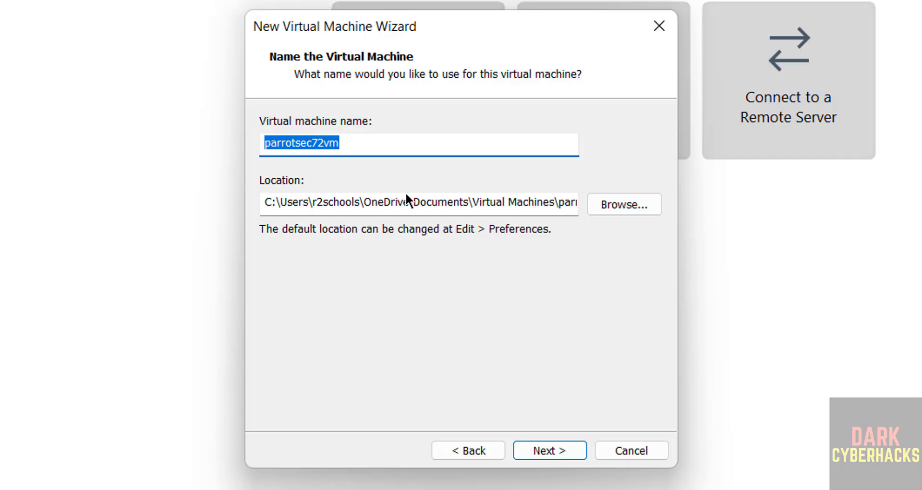
pyautogui.click(601, 201)
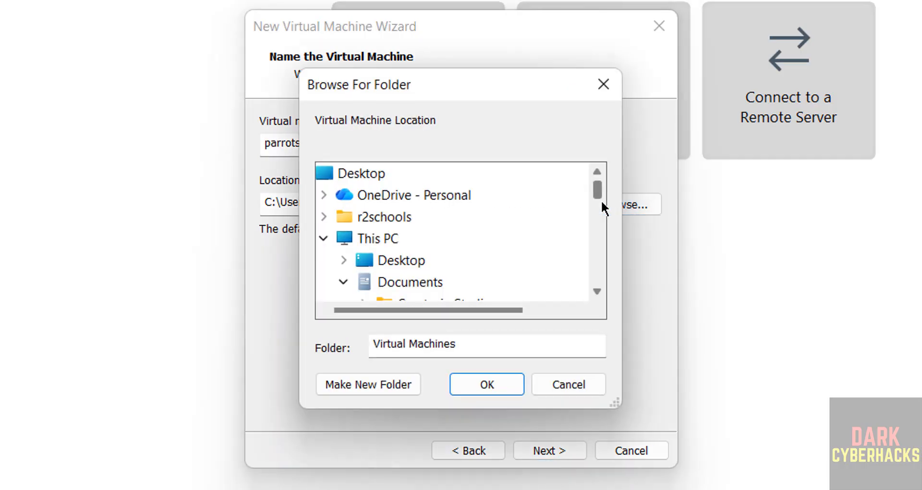
pyautogui.click(345, 281)
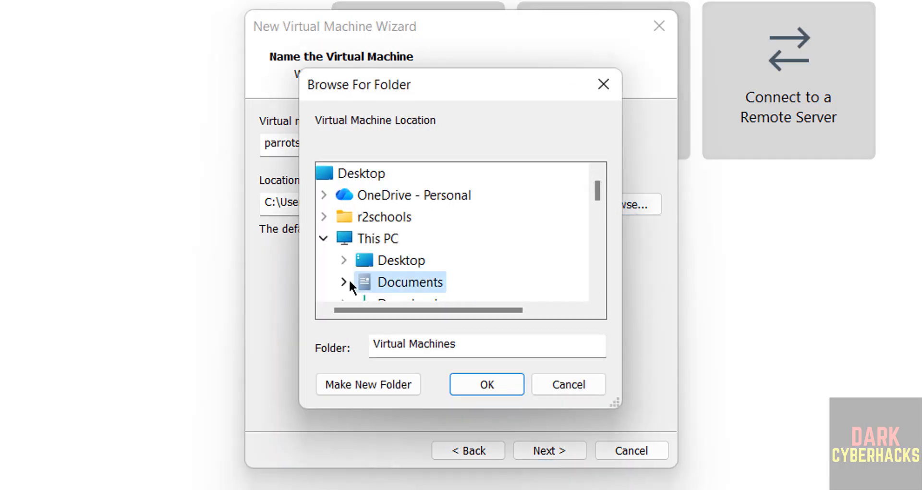
pyautogui.click(597, 246)
pyautogui.click(595, 246)
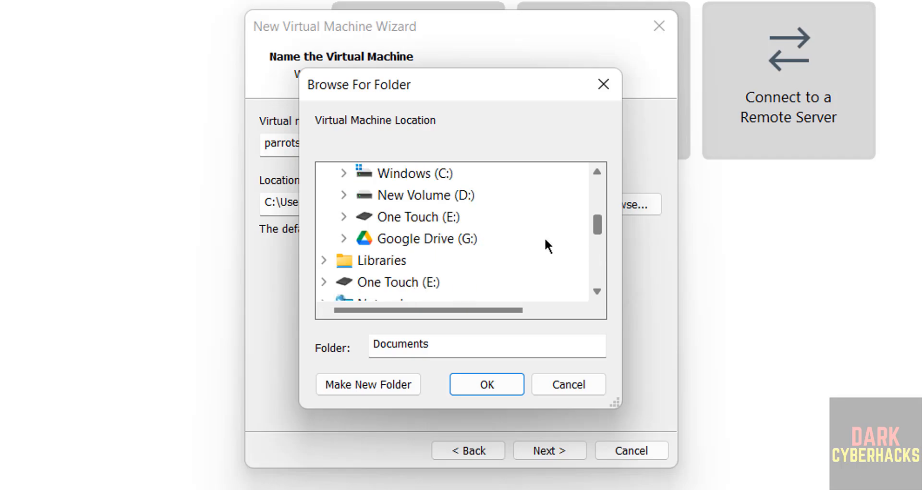
pyautogui.click(441, 219)
pyautogui.click(597, 265)
pyautogui.click(597, 264)
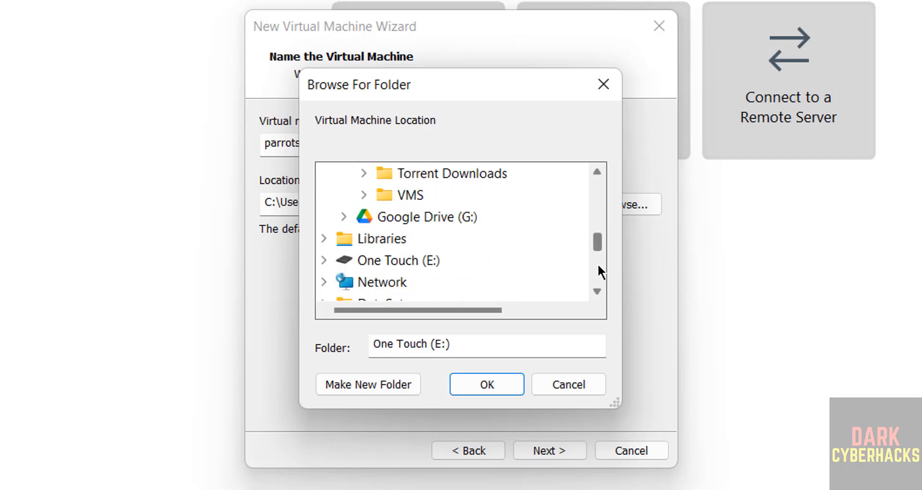
pyautogui.click(412, 195)
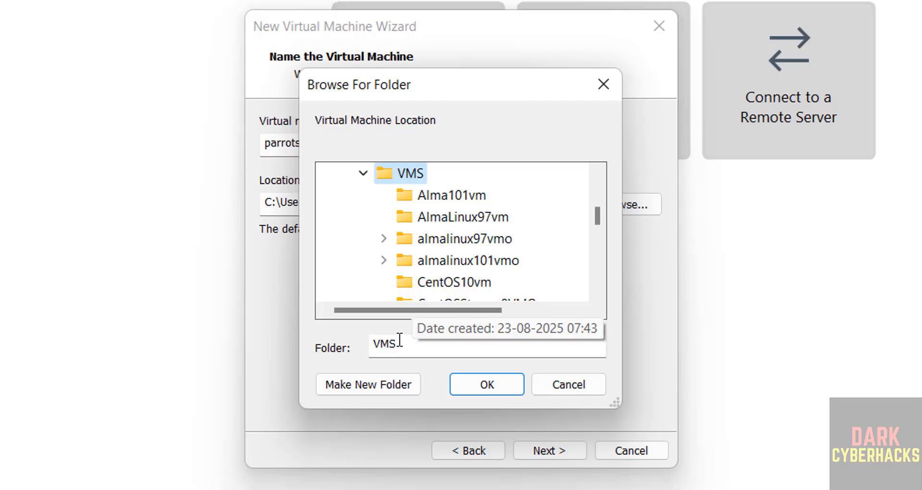
pyautogui.click(380, 394)
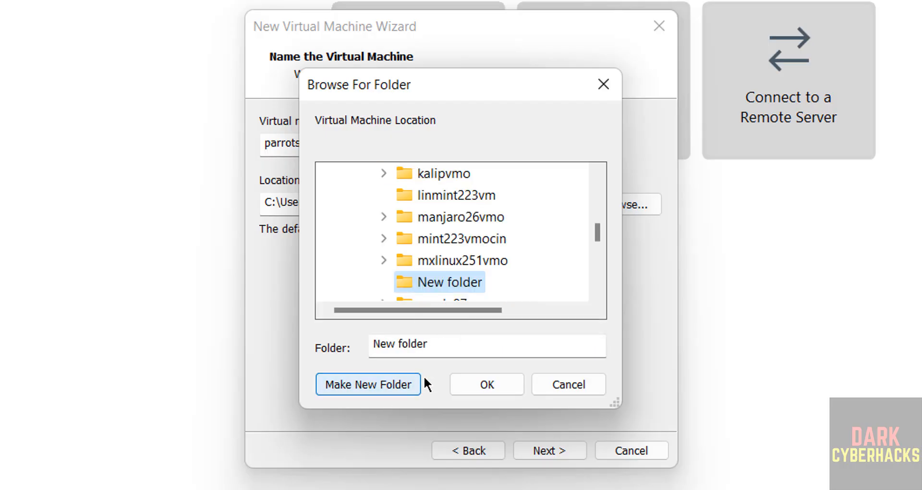
pyautogui.write('parrotsec72vm')
pyautogui.click(483, 380)
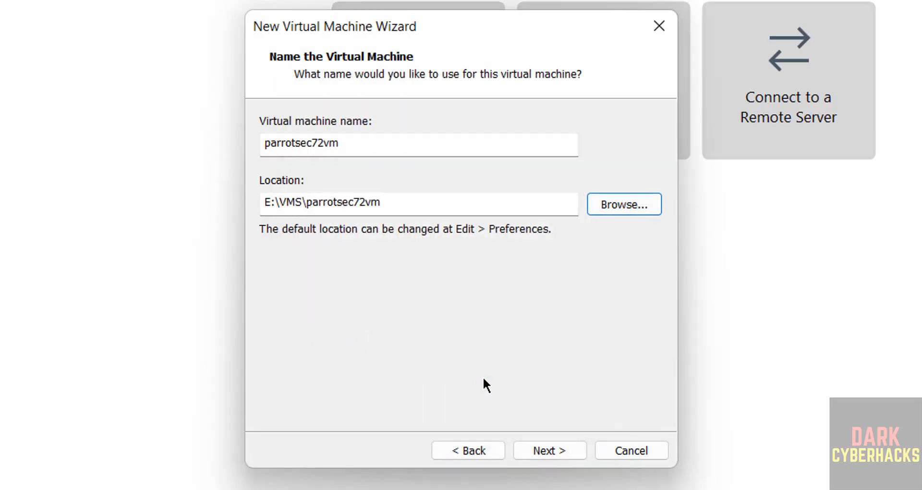
pyautogui.click(521, 448)
# Set the maximum disk size to 50 GB, stored as a single file
pyautogui.click(260, 252)
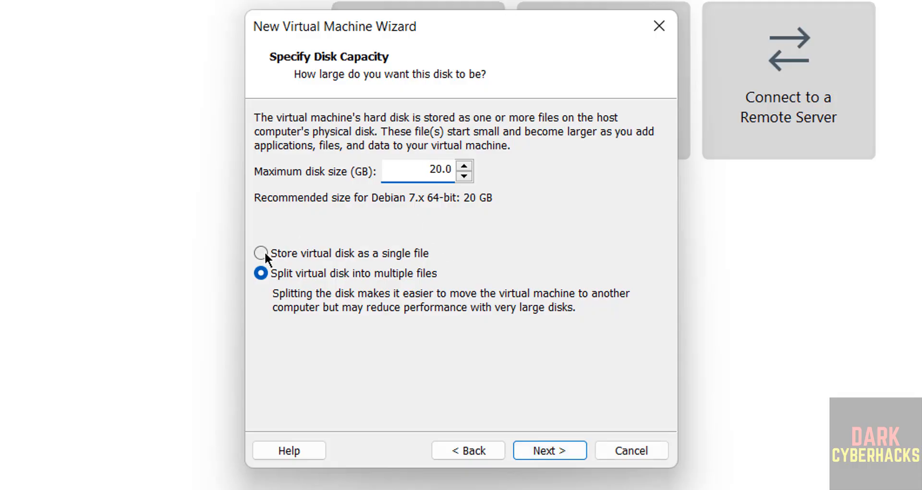
pyautogui.doubleClick(415, 166)
pyautogui.write('50')
pyautogui.click(540, 451)
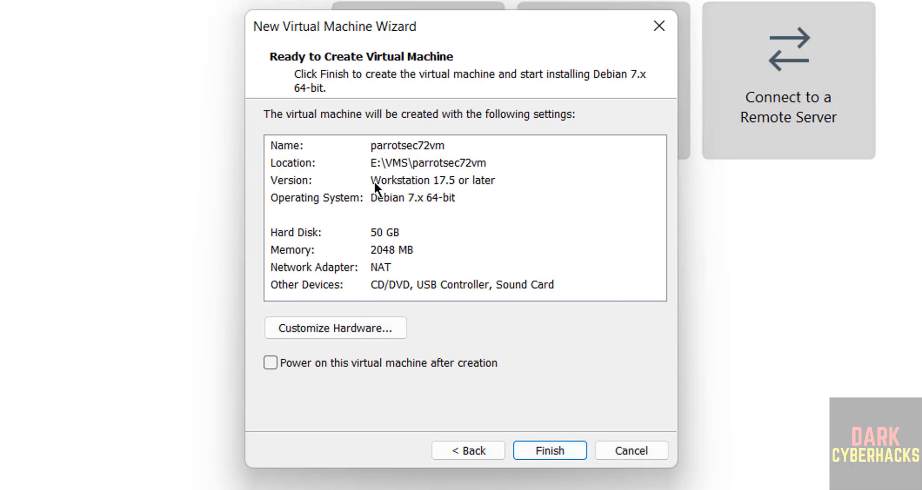
# Customize the virtual machine's hardware with 4096 MB of memory and 2 processors
pyautogui.click(366, 328)
pyautogui.moveTo(479, 168); pyautogui.dragTo(481, 176)
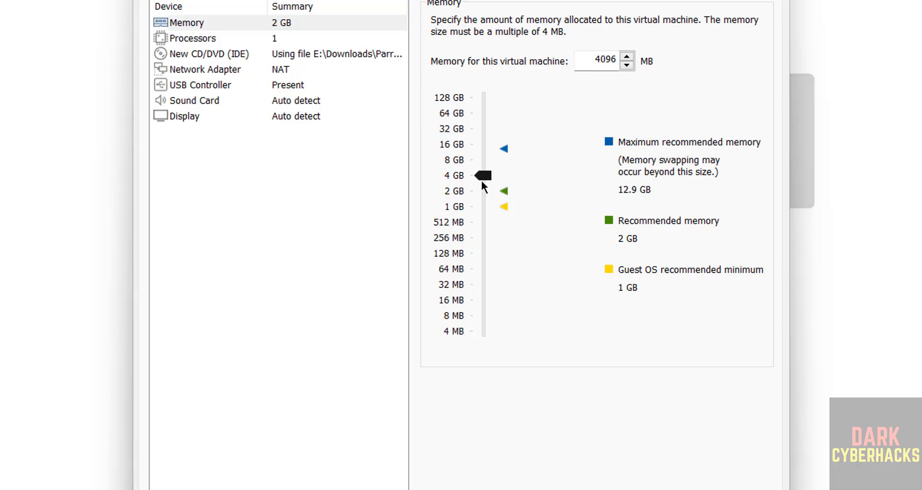
pyautogui.click(605, 58)
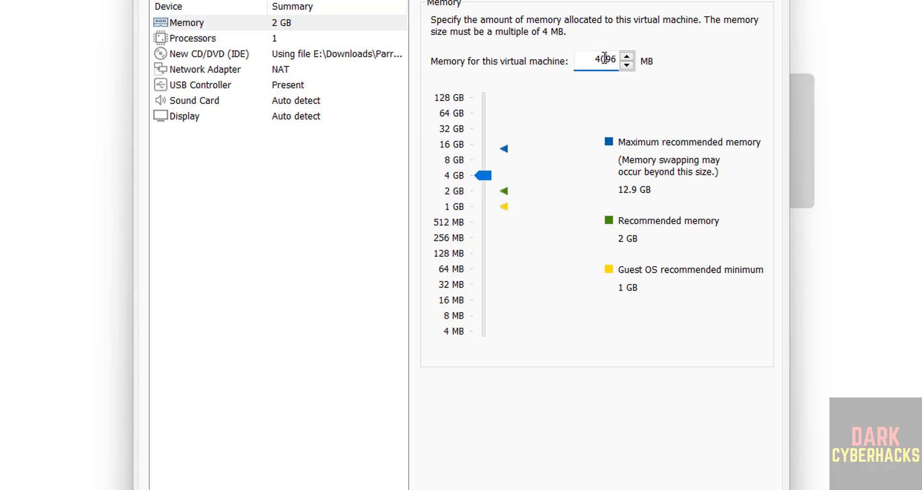
pyautogui.click(226, 41)
pyautogui.click(590, 18)
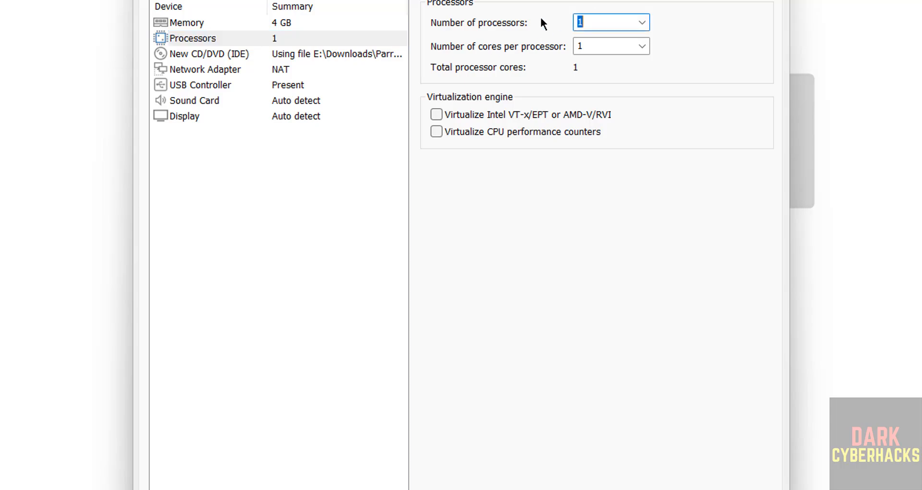
pyautogui.write('2')
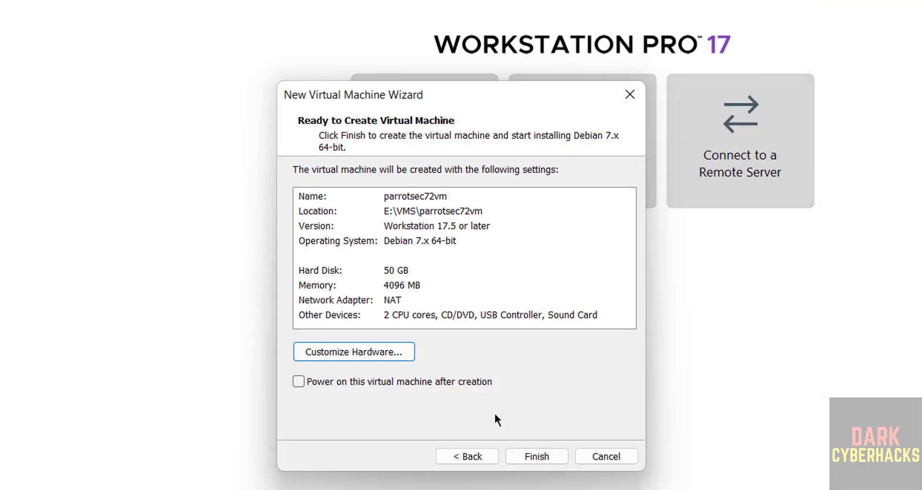
# Finish the wizard to create the parrotsec72vm virtual machine without powering it on
pyautogui.click(528, 457)
pyautogui.click(524, 452)
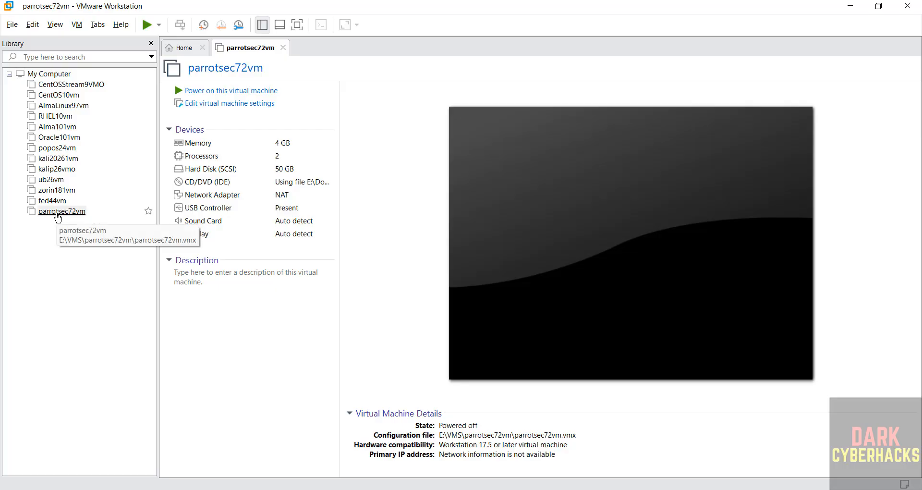
pyautogui.rightClick(57, 213)
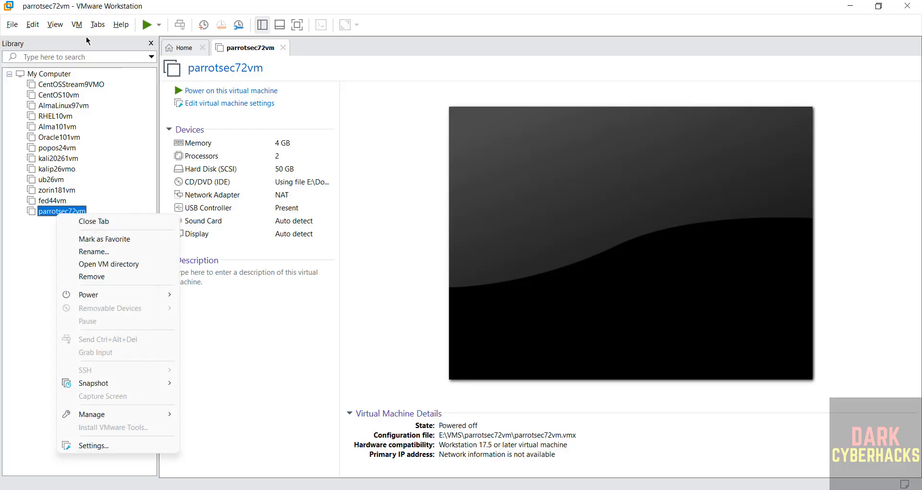
pyautogui.click(77, 25)
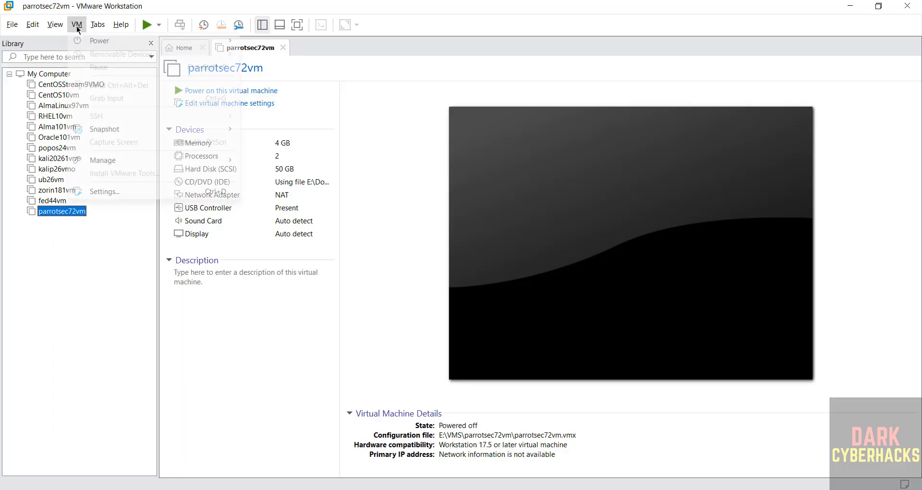
pyautogui.click(112, 329)
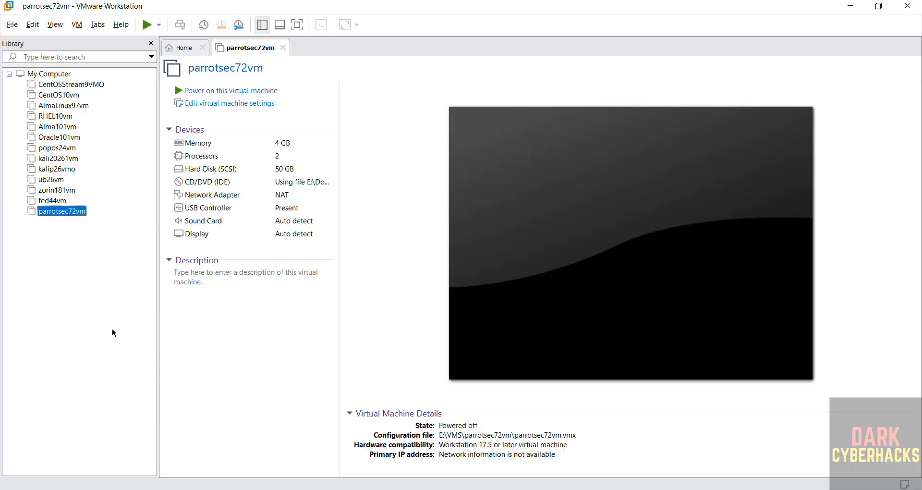
pyautogui.click(215, 325)
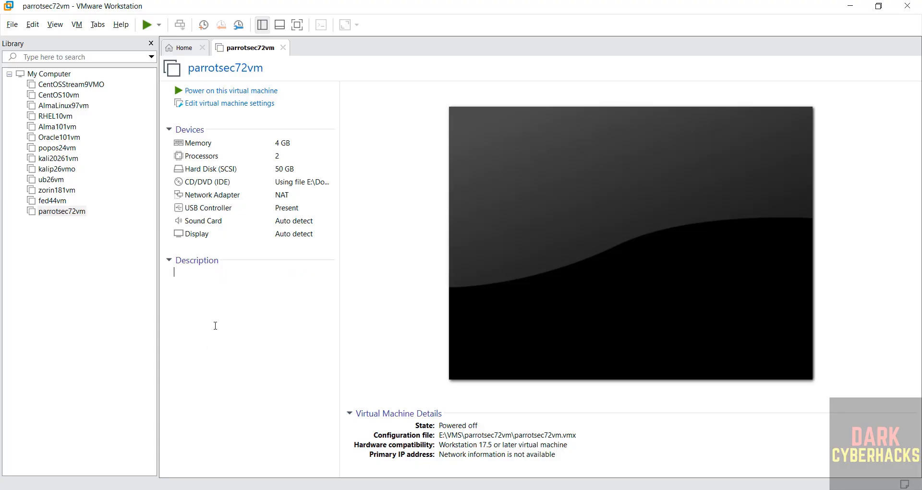
# Power on the parrotsec72vm virtual machine and boot it with the Try / Install option
pyautogui.click(269, 91)
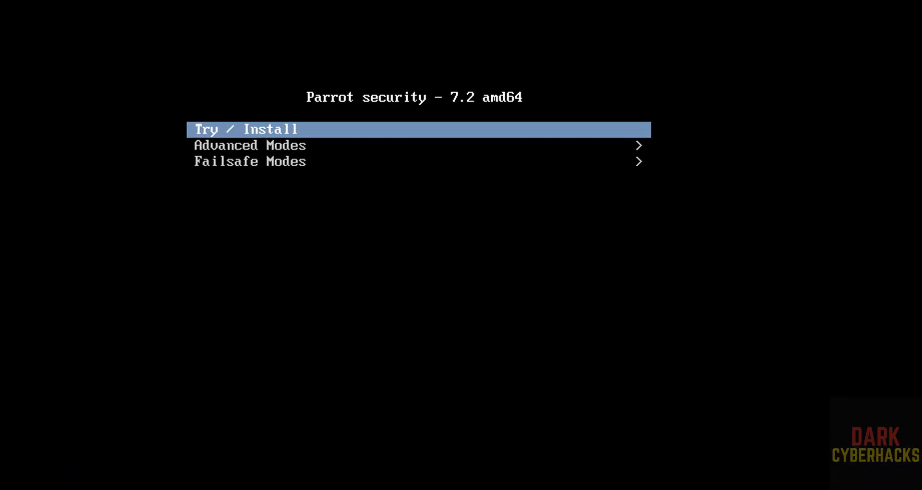
pyautogui.press('Down')
pyautogui.press('Up')
pyautogui.press('Return')
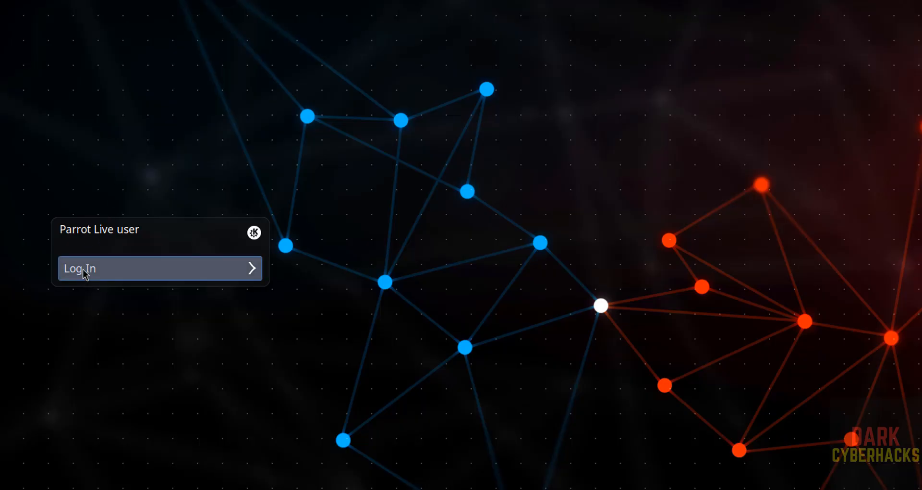
# Log in to the Parrot live session and start the Parrot installer with American English as the language
pyautogui.click(105, 276)
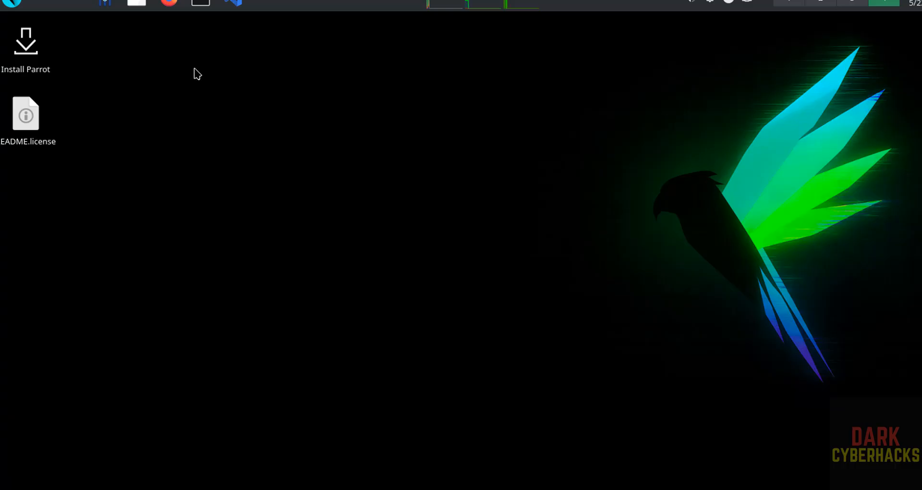
pyautogui.click(42, 69)
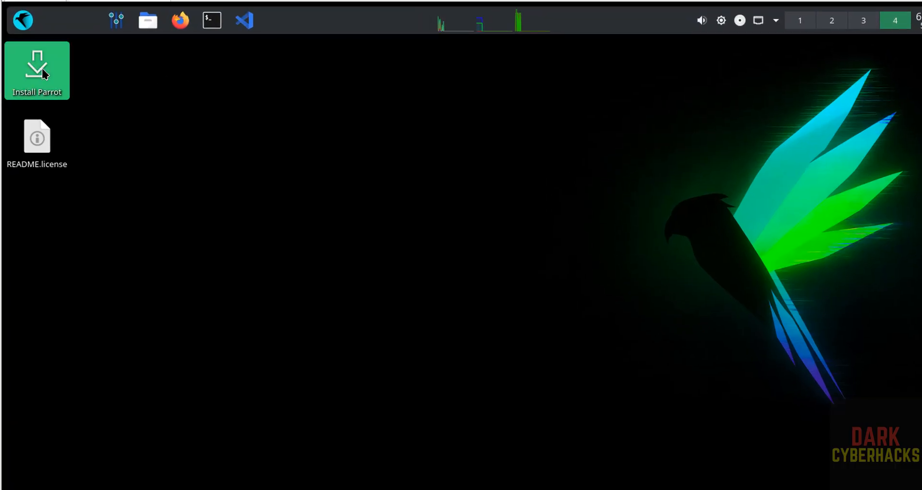
pyautogui.doubleClick(43, 72)
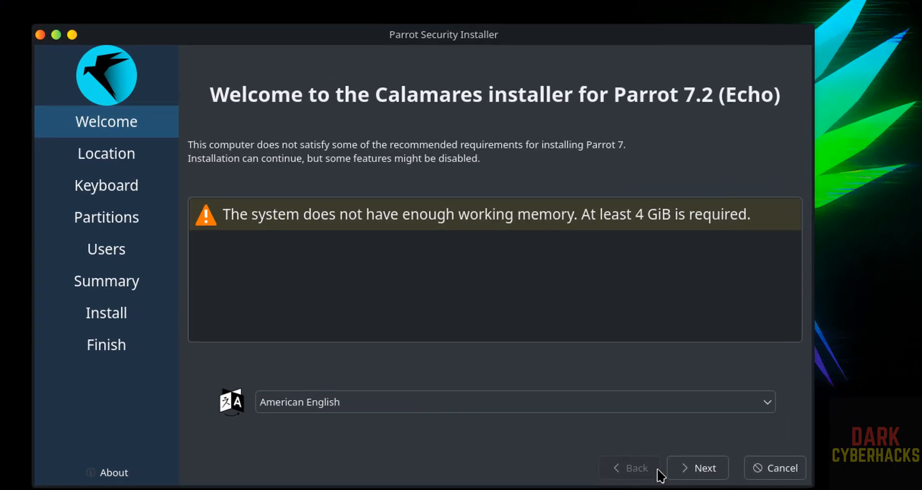
pyautogui.click(709, 476)
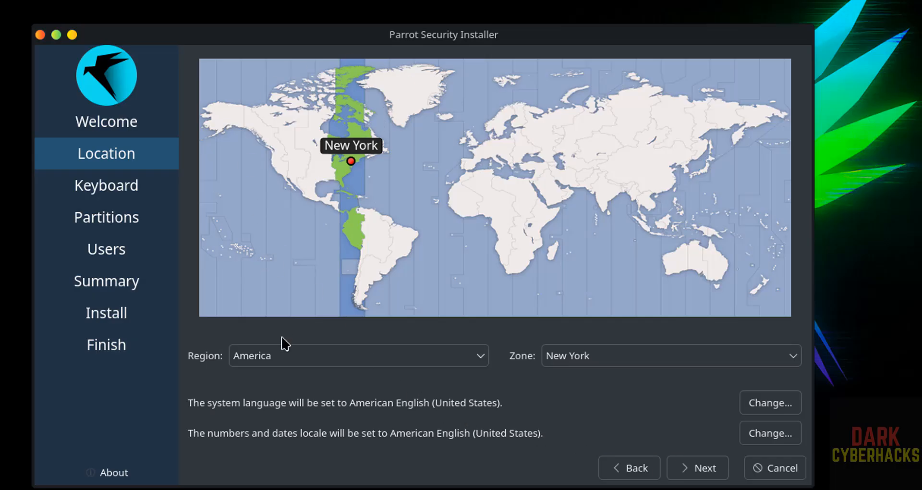
# Set the location to region Asia and zone Kolkata, and accept the default English (US) keyboard layout
pyautogui.click(282, 368)
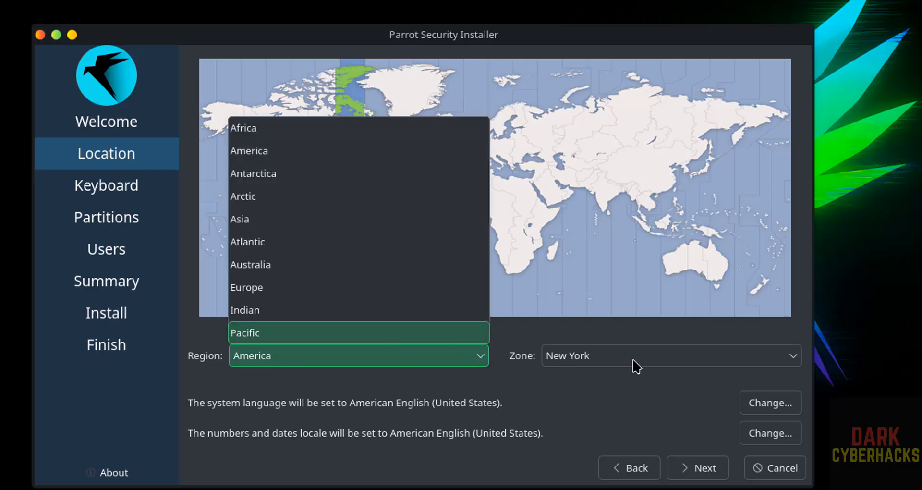
pyautogui.click(618, 381)
pyautogui.click(628, 237)
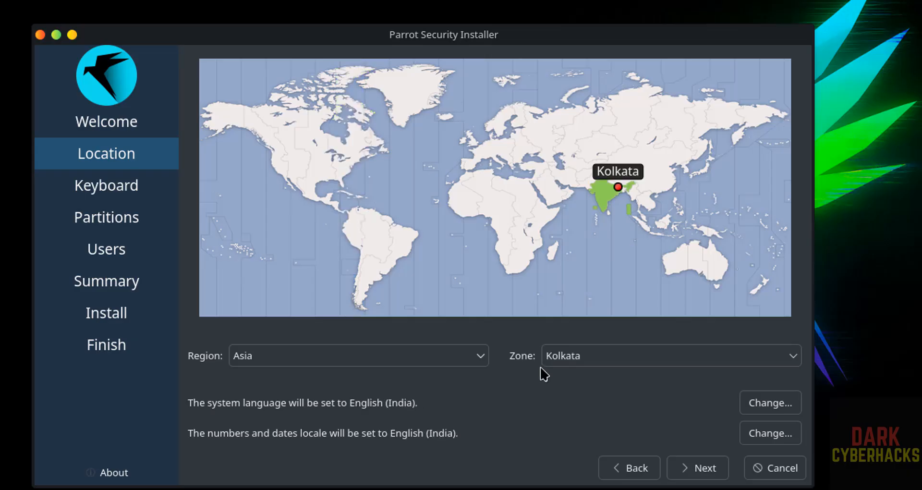
pyautogui.click(698, 467)
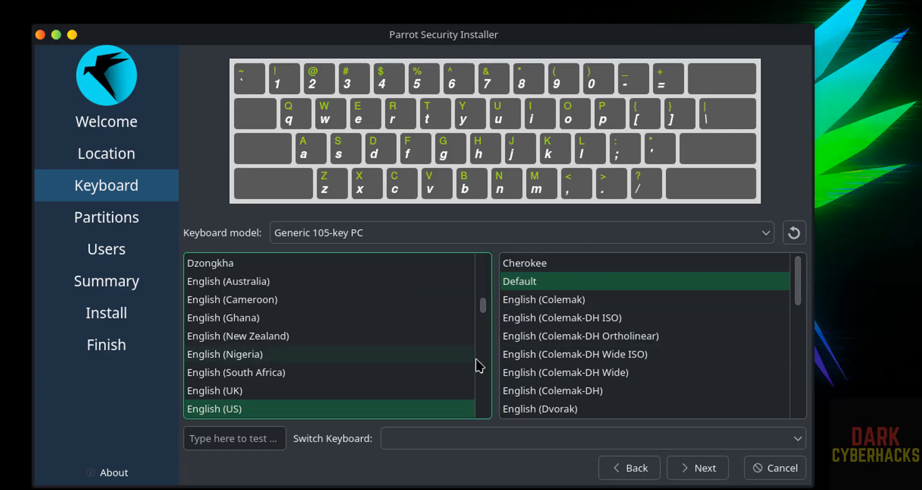
pyautogui.click(719, 473)
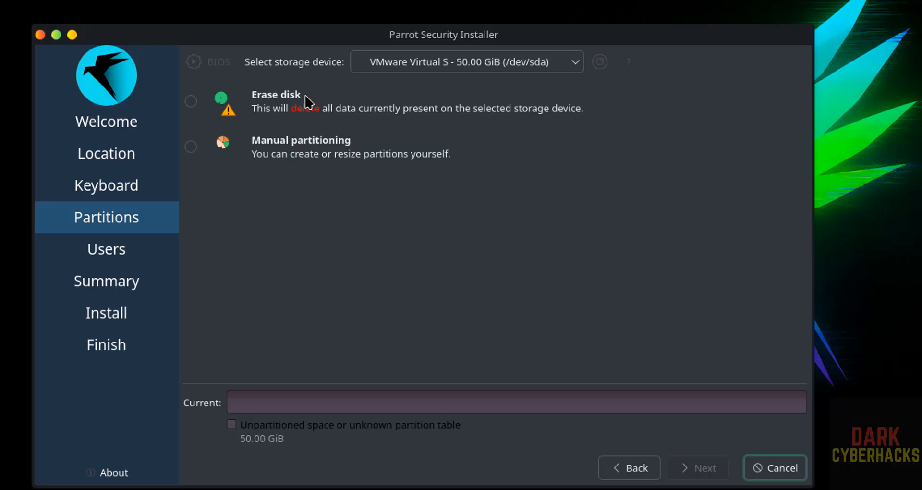
# Choose to erase the 50 GiB virtual disk with no swap, leaving system encryption off
pyautogui.click(211, 104)
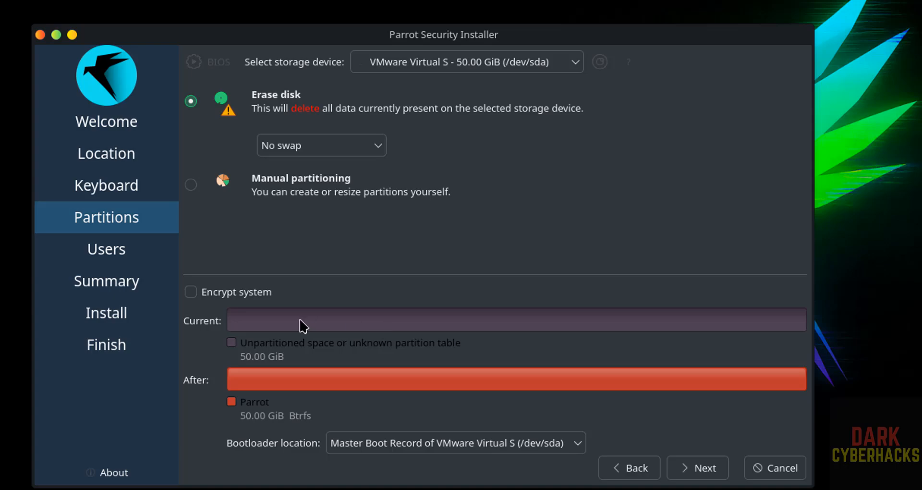
pyautogui.click(202, 292)
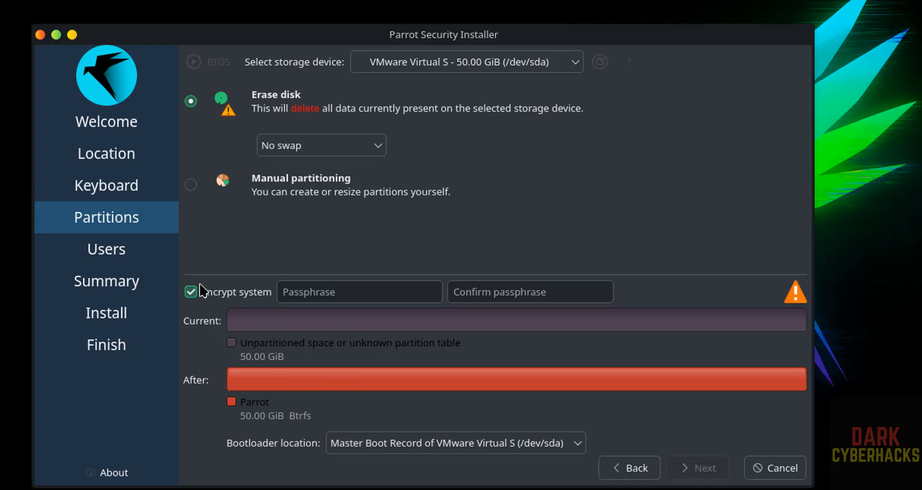
pyautogui.click(254, 293)
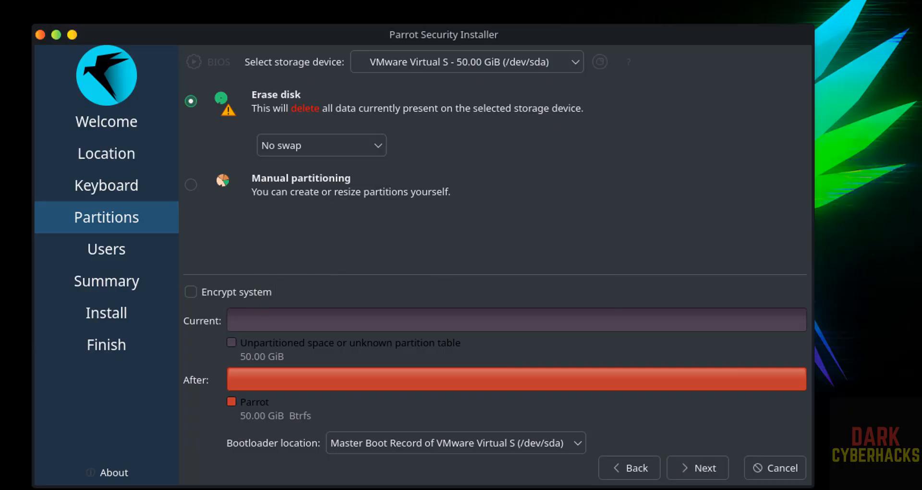
pyautogui.click(714, 473)
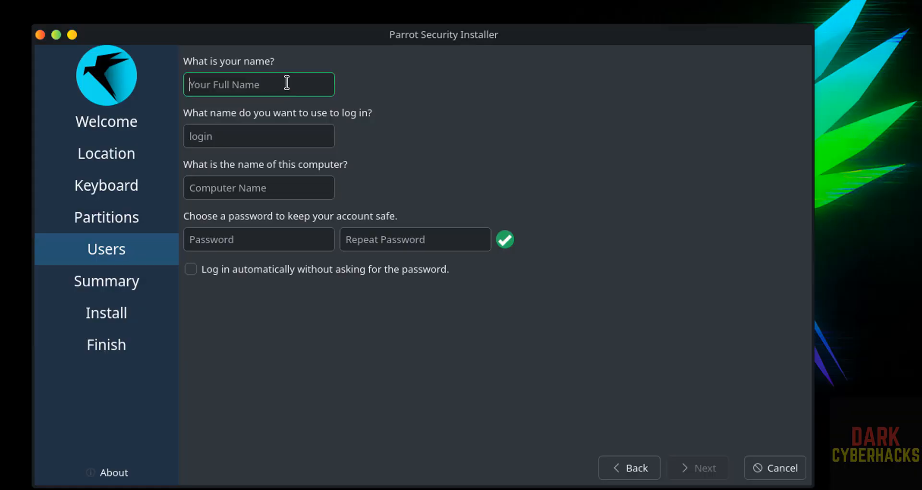
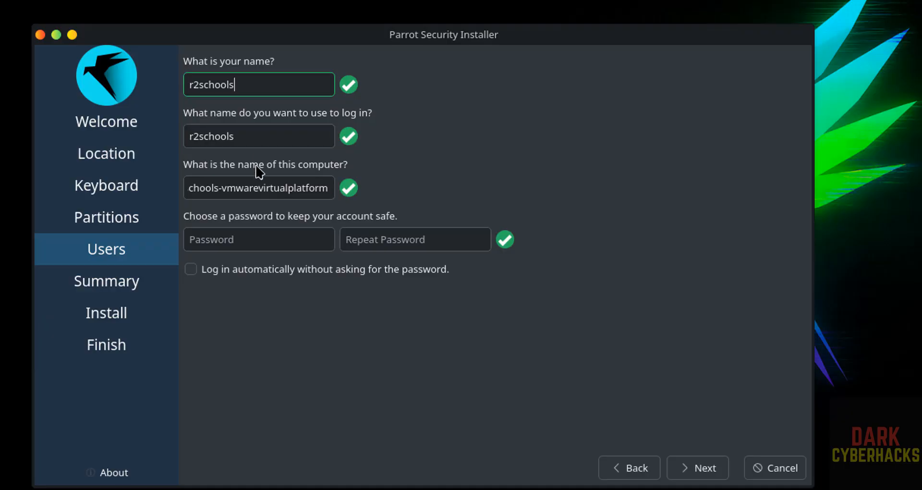
# Enter the user's name for the account and name the computer parrot72vm
pyautogui.doubleClick(241, 189)
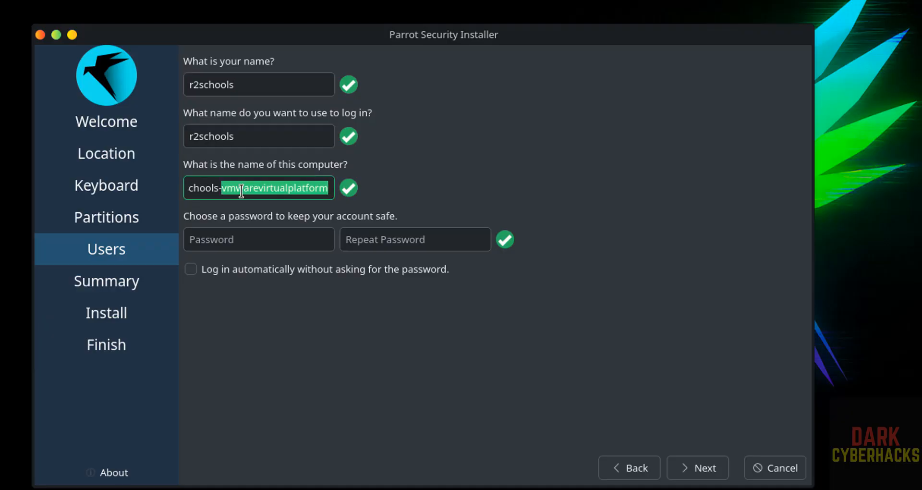
pyautogui.tripleClick(241, 189)
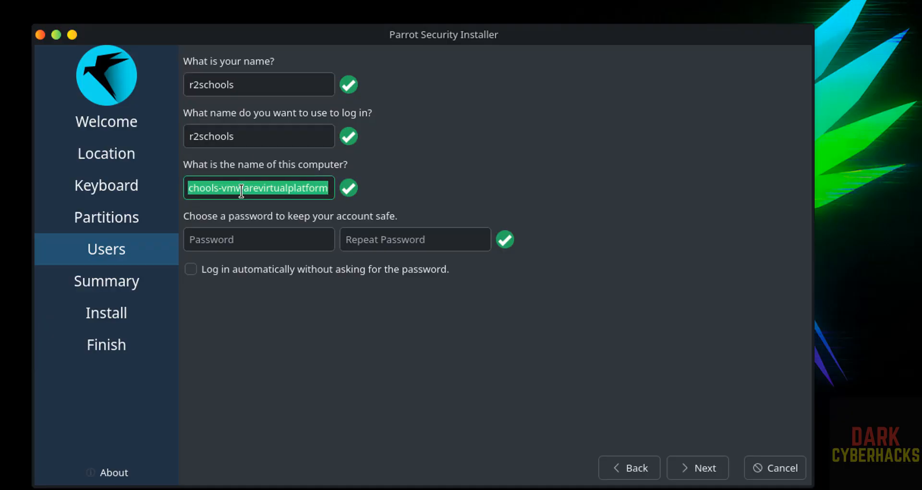
pyautogui.press('BackSpace')
pyautogui.write('parrot')
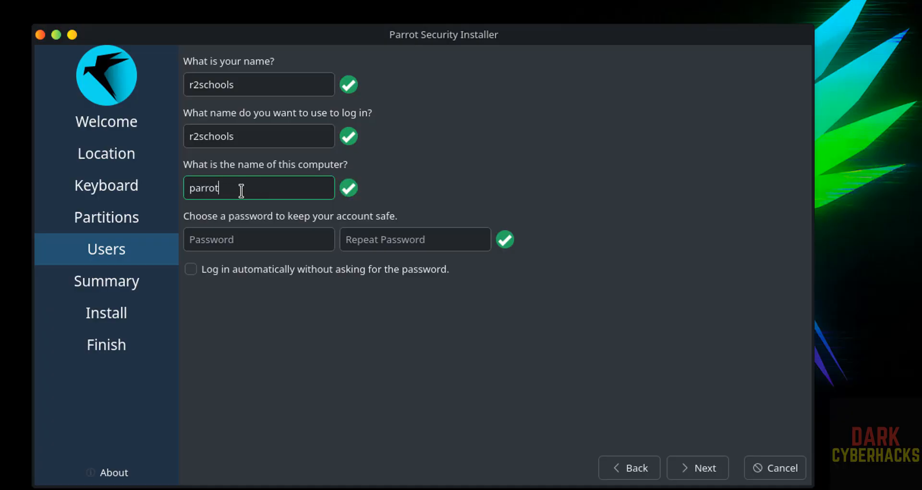
pyautogui.write('72vm')
pyautogui.press('Tab')
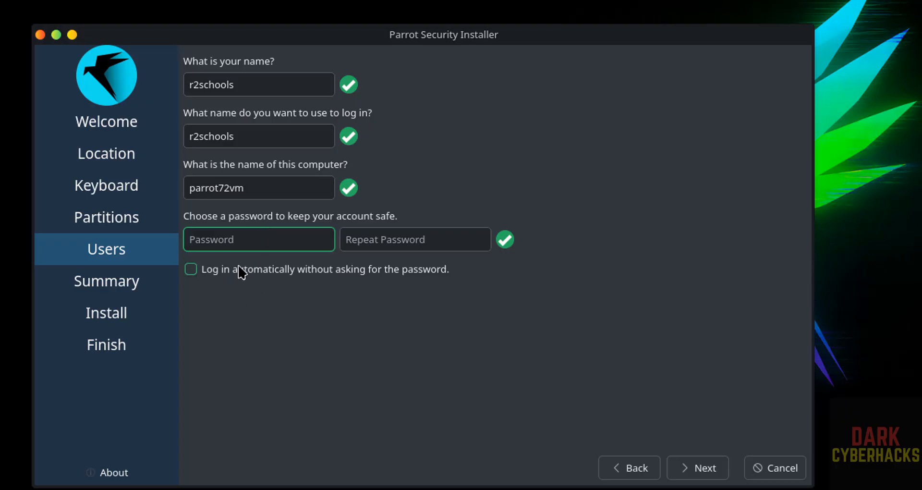
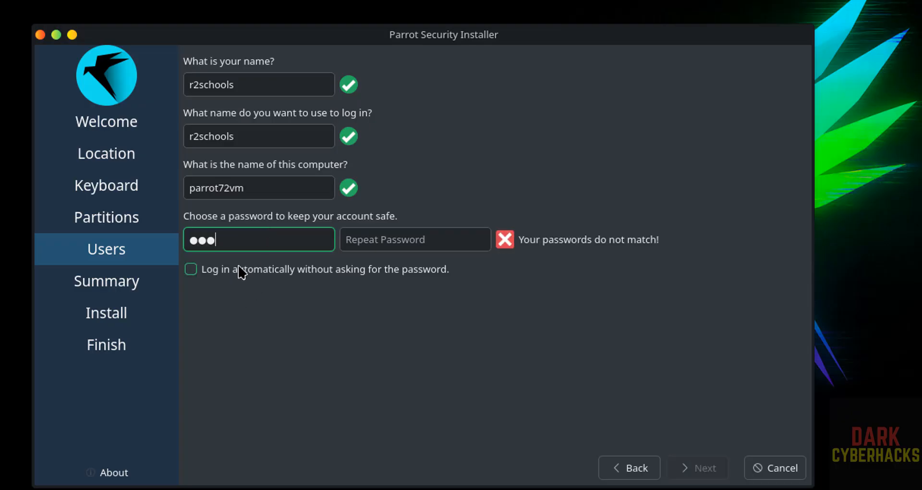
# Enter the account password and repeat it in the confirmation field
pyautogui.press('Tab')
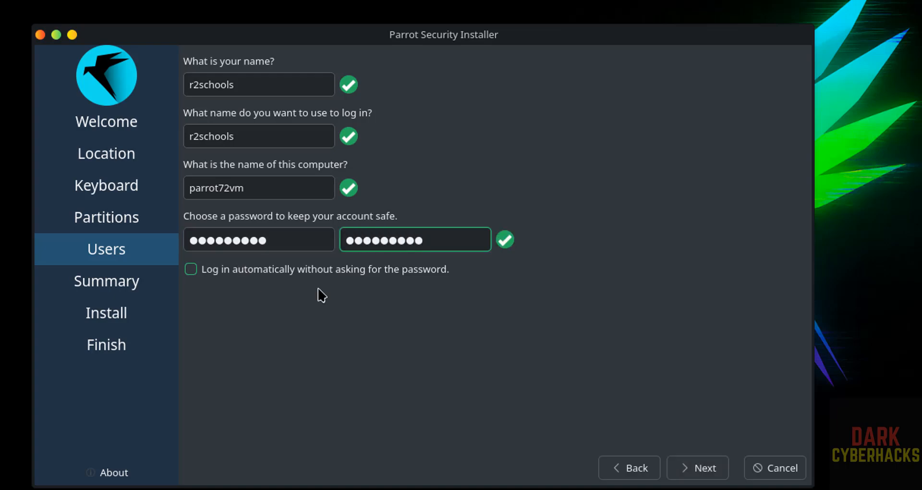
# Proceed to the installation summary and start installing Parrot, confirming the changes to the disk
pyautogui.click(725, 475)
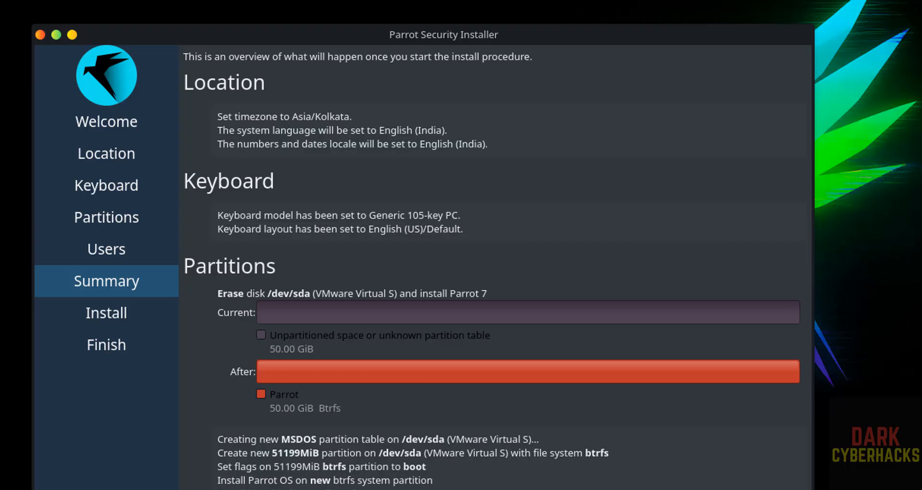
pyautogui.click(720, 488)
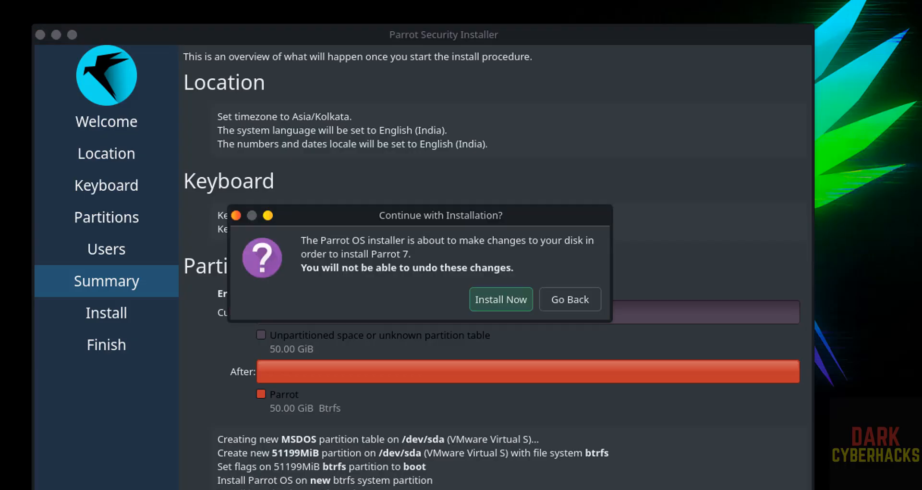
pyautogui.click(490, 300)
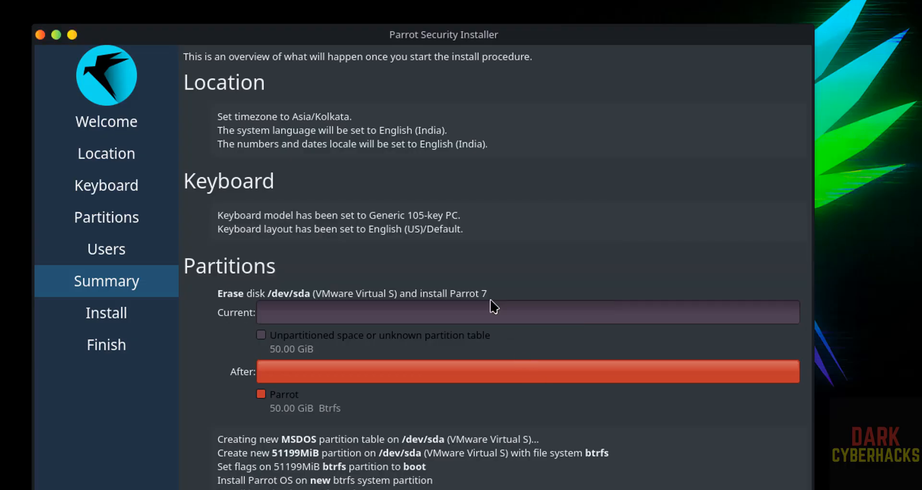